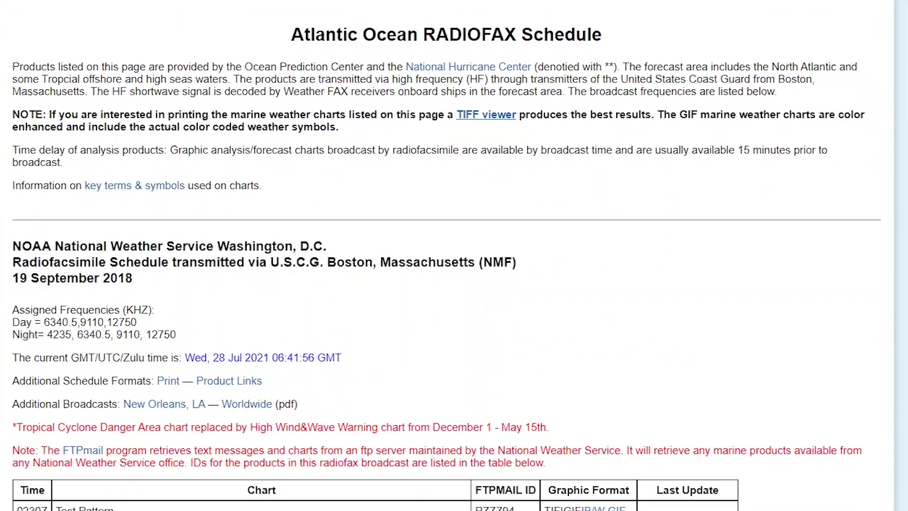
# Read through the Atlantic and Pacific Ocean radiofax schedules, checking assigned frequencies, current UTC time and chart broadcast times
pyautogui.scroll(-7, 454, 256)
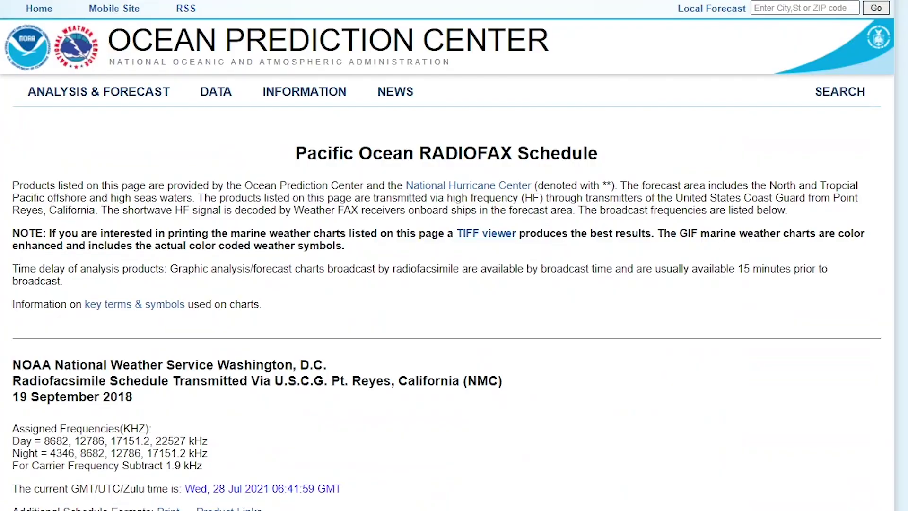
pyautogui.scroll(-7, 454, 255)
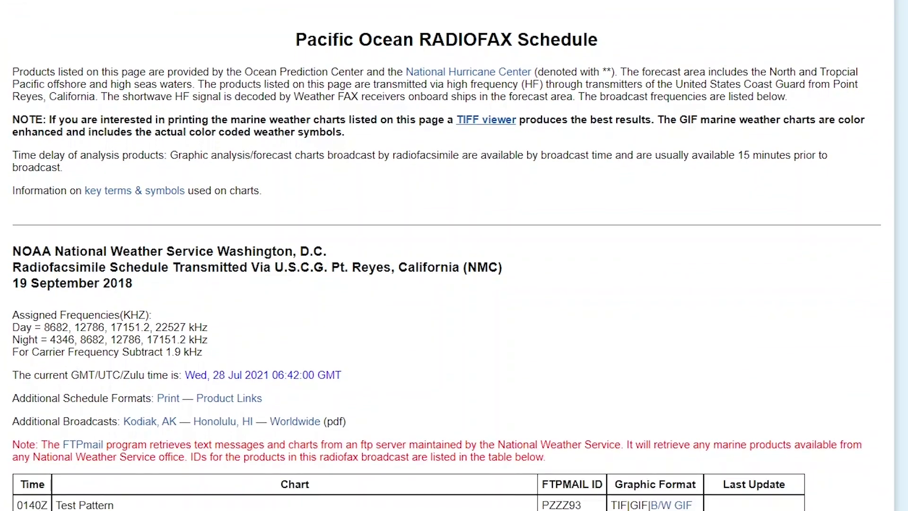
pyautogui.scroll(-2, 454, 255)
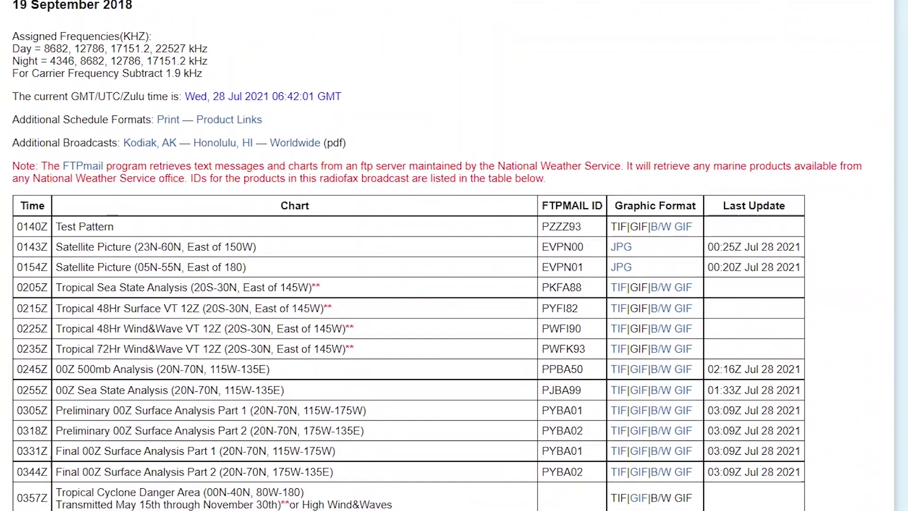
pyautogui.scroll(-1, 454, 255)
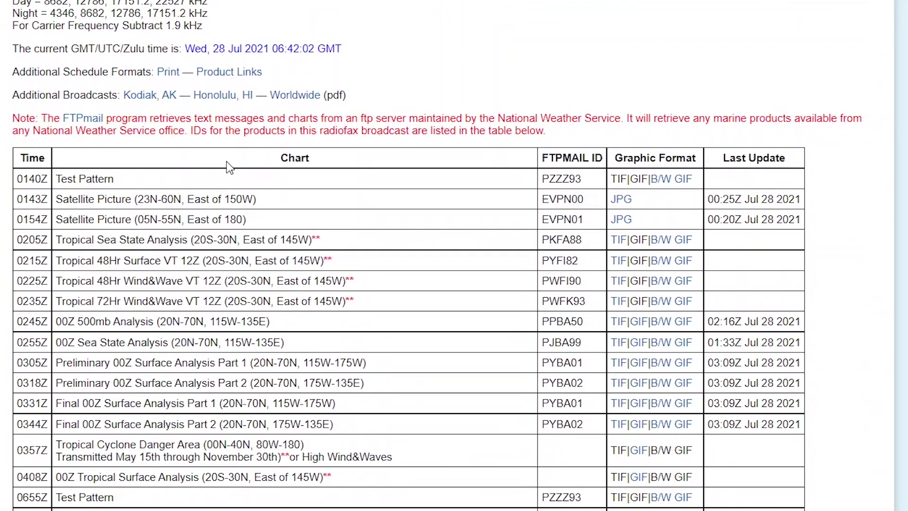
pyautogui.doubleClick(194, 43)
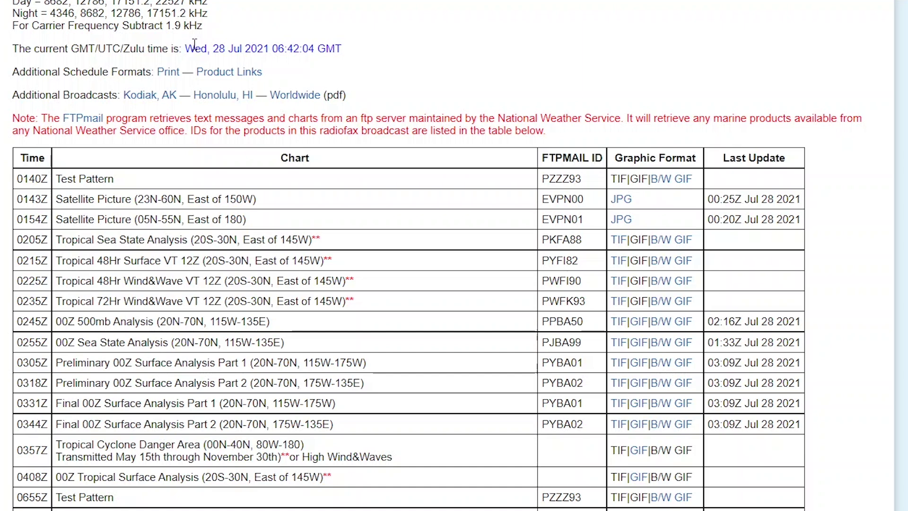
pyautogui.tripleClick(156, 43)
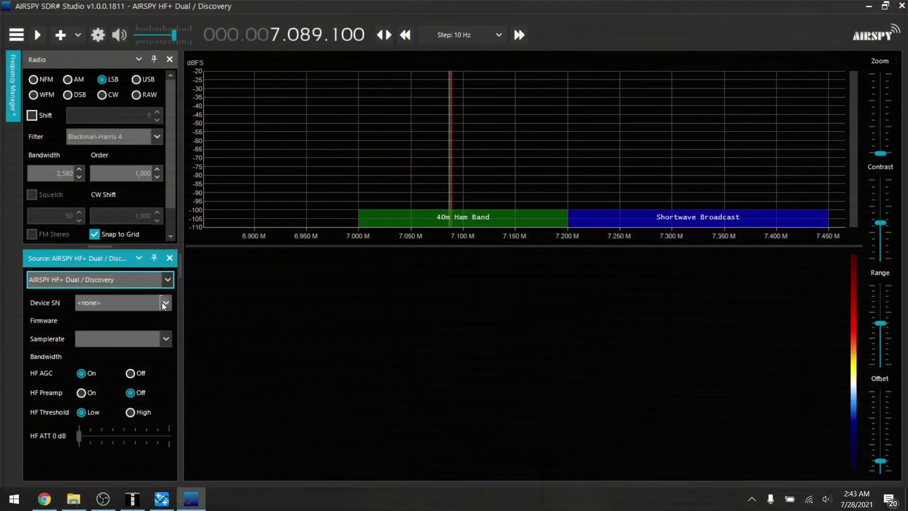
# Select the connected AIRSPY HF+ device by its serial number, set its samplerate to 256 ksps, and start reception
pyautogui.click(163, 303)
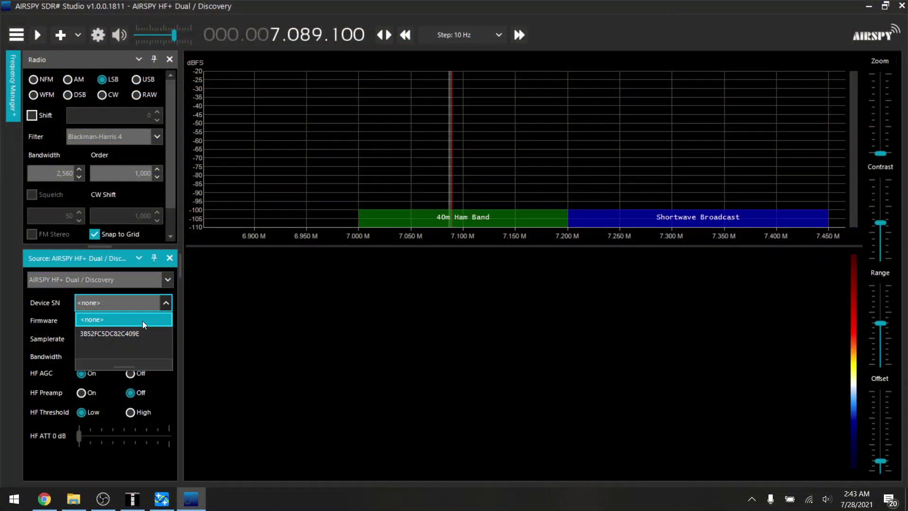
pyautogui.click(133, 334)
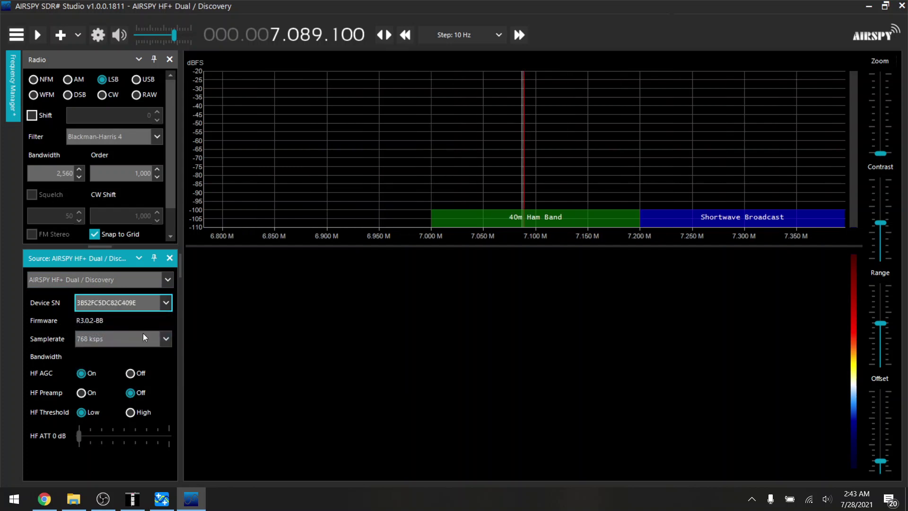
pyautogui.click(166, 339)
pyautogui.click(136, 378)
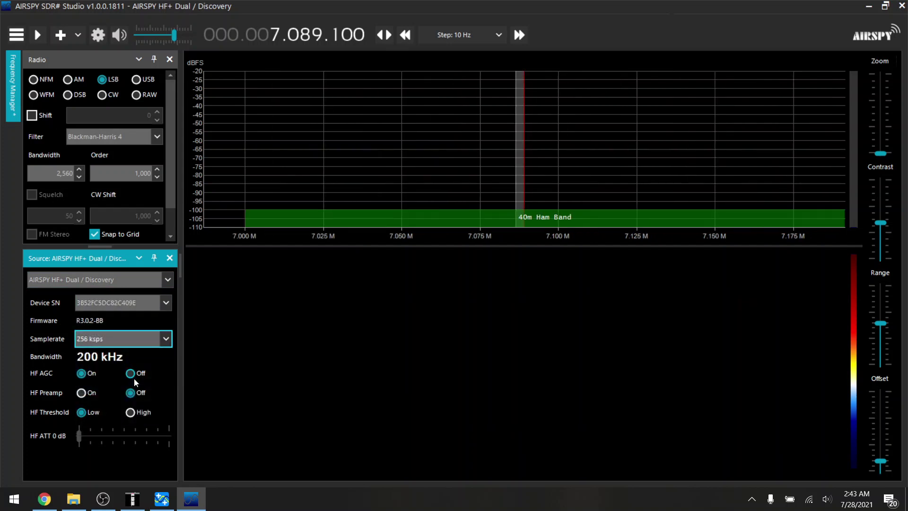
pyautogui.click(37, 35)
# Switch to the browser and look up the Boston station's assigned night frequencies in the Atlantic Ocean radiofax schedule
pyautogui.hotkey('alt', 'Tab')
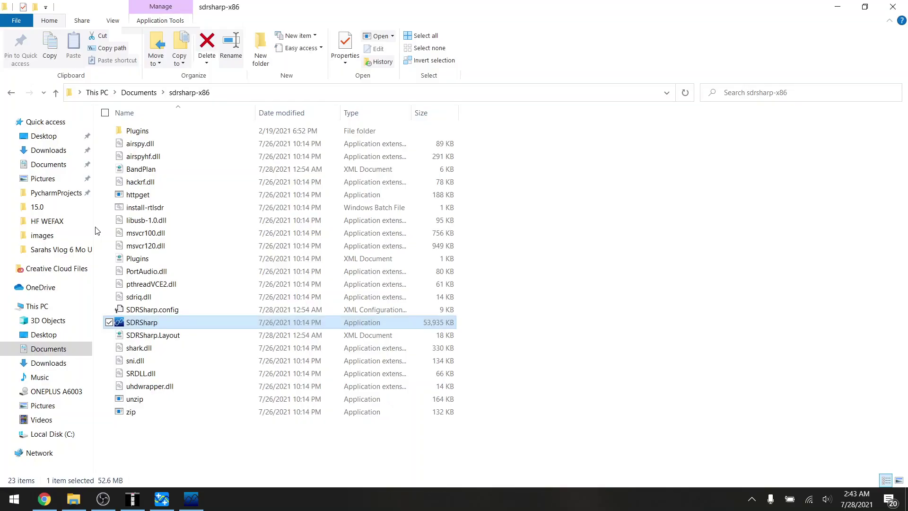
pyautogui.hotkey('alt', 'Tab')
pyautogui.hotkey('alt', 'Tab')
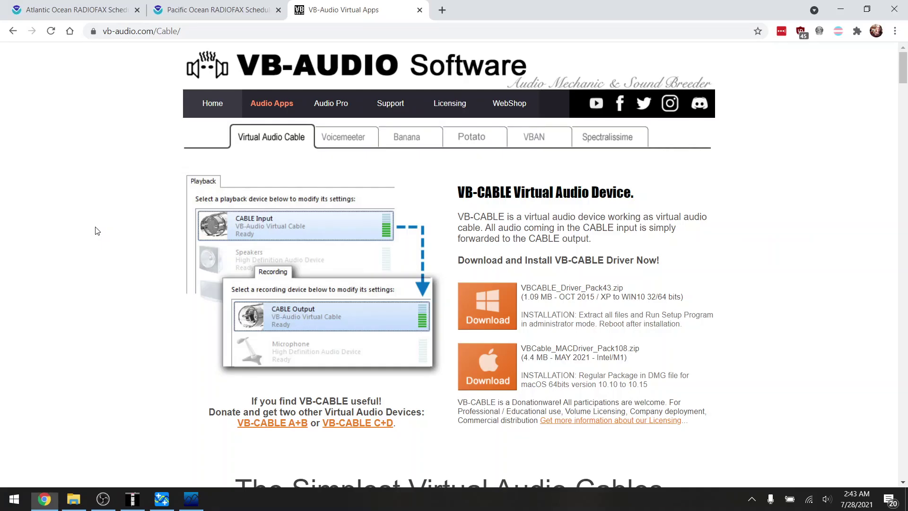
pyautogui.click(75, 9)
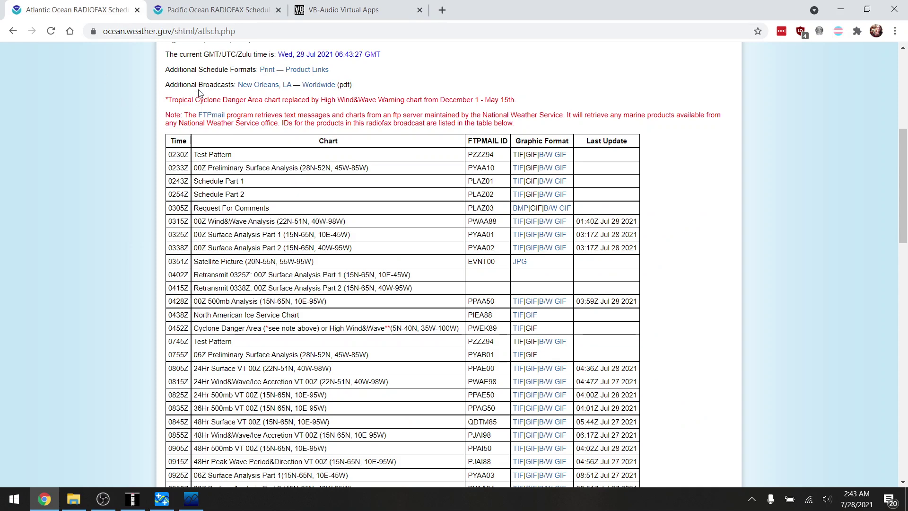
pyautogui.scroll(3, 198, 92)
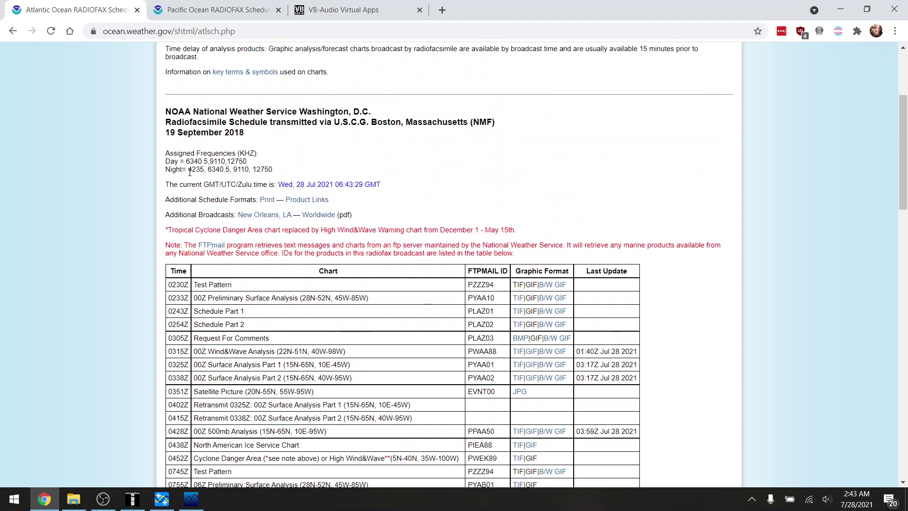
# Switch back to SDR#, tune the receiver to 4.235.000, and extend the spectrum display range down to -130 dBFS
pyautogui.hotkey('alt', 'Tab')
pyautogui.hotkey('alt', 'Tab')
pyautogui.hotkey('alt', 'Tab')
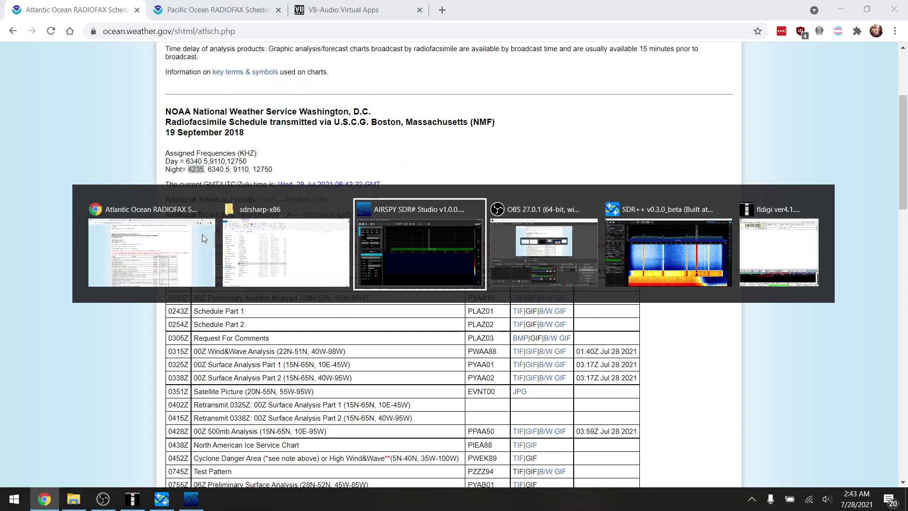
pyautogui.hotkey('alt', 'Tab')
pyautogui.scroll(-2, 272, 38)
pyautogui.scroll(-1, 272, 42)
pyautogui.scroll(2, 294, 33)
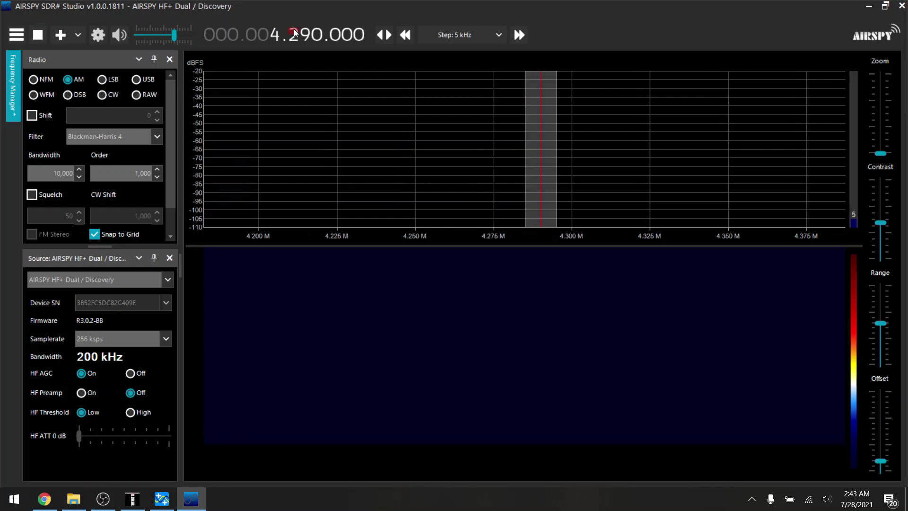
pyautogui.scroll(-6, 307, 37)
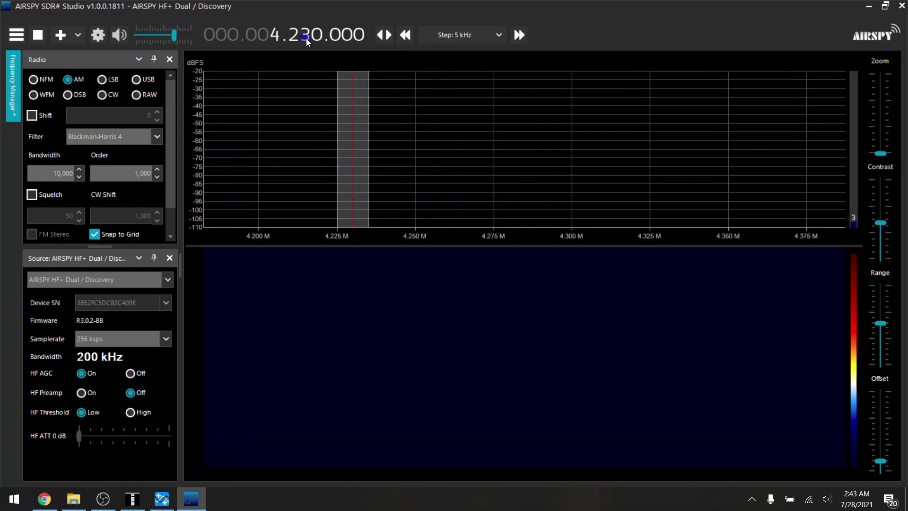
pyautogui.scroll(5, 322, 33)
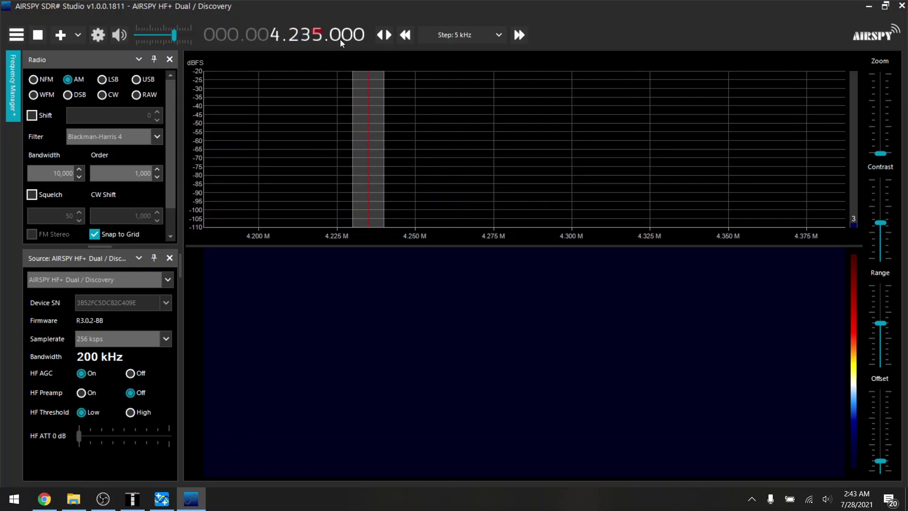
pyautogui.moveTo(882, 327); pyautogui.dragTo(881, 313)
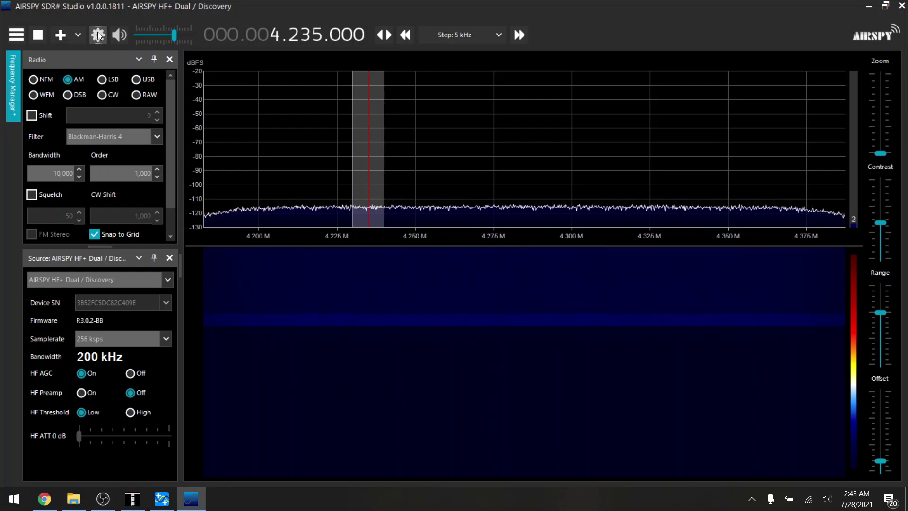
# Show the Audio panel, route the audio output to [MME] CABLE Input (VB-Audio Virtual Cable) with reception stopped, and restart reception
pyautogui.click(12, 41)
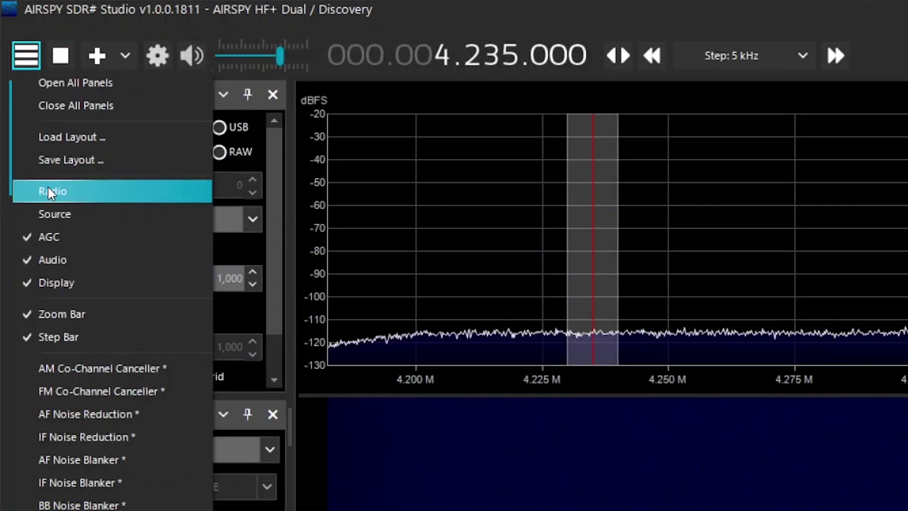
pyautogui.click(67, 256)
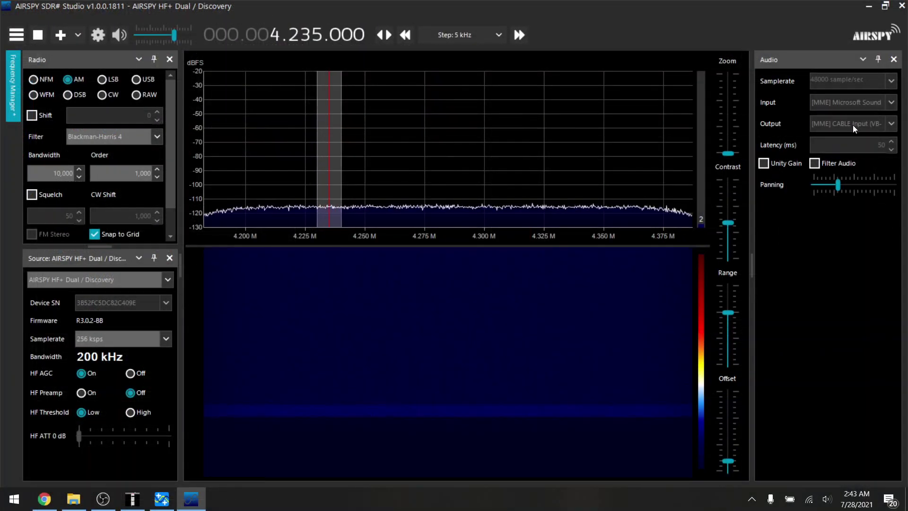
pyautogui.click(38, 34)
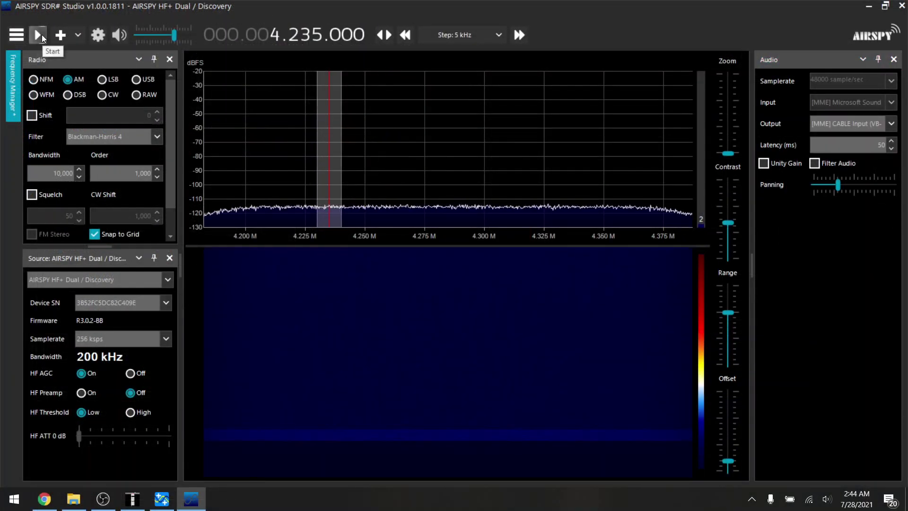
pyautogui.click(891, 125)
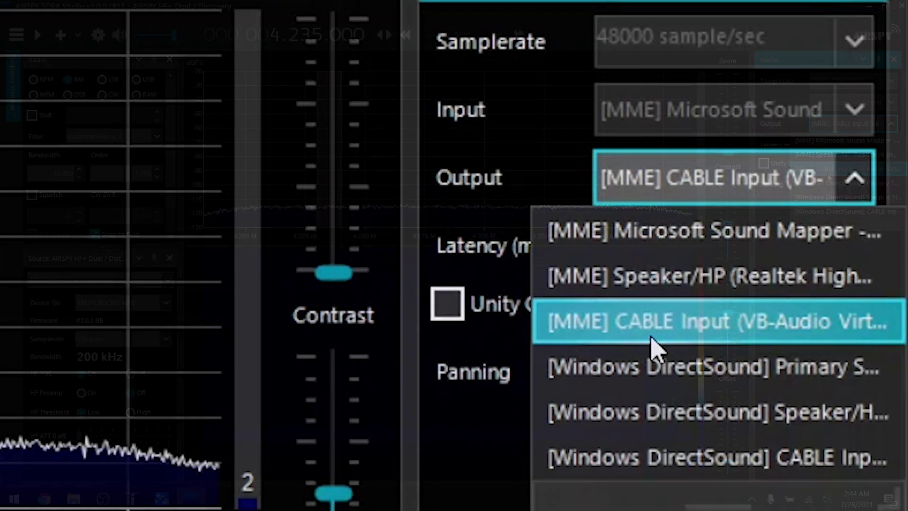
pyautogui.click(658, 332)
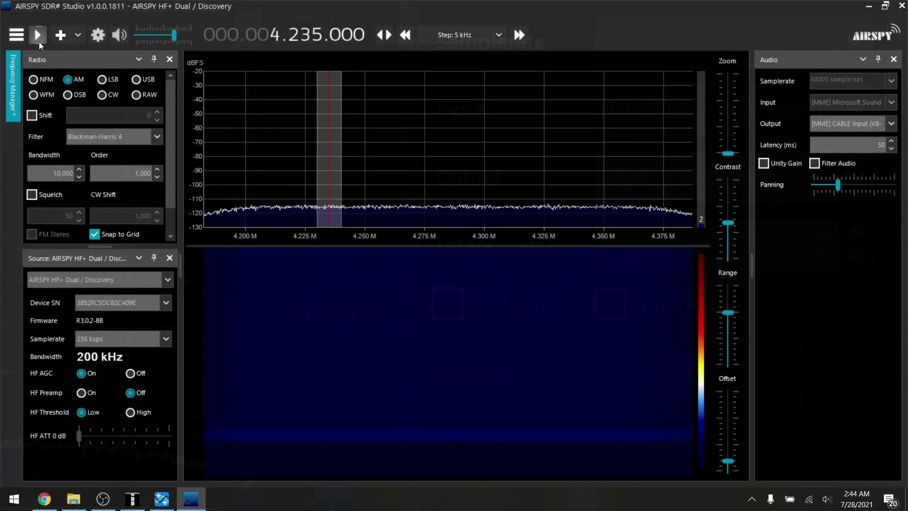
pyautogui.click(39, 41)
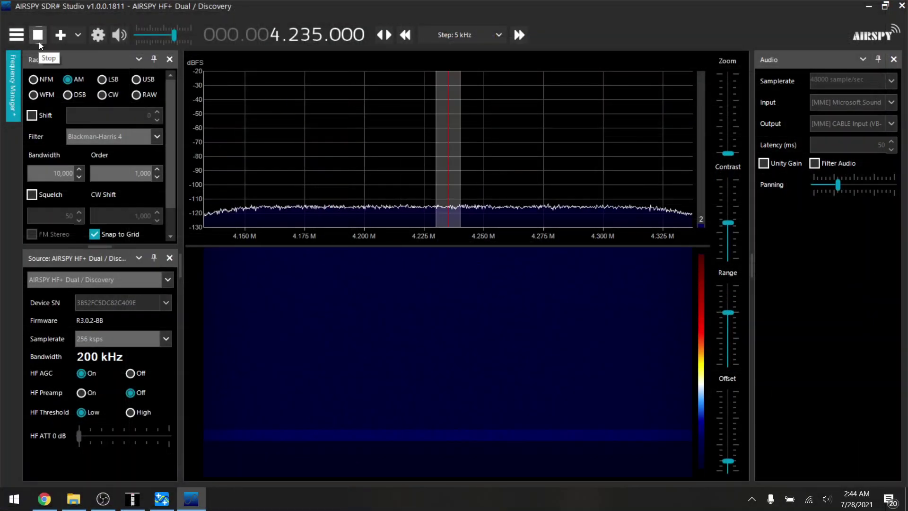
# Set the demodulation mode to LSB and widen the filter bandwidth to about 11,970 Hz
pyautogui.click(103, 80)
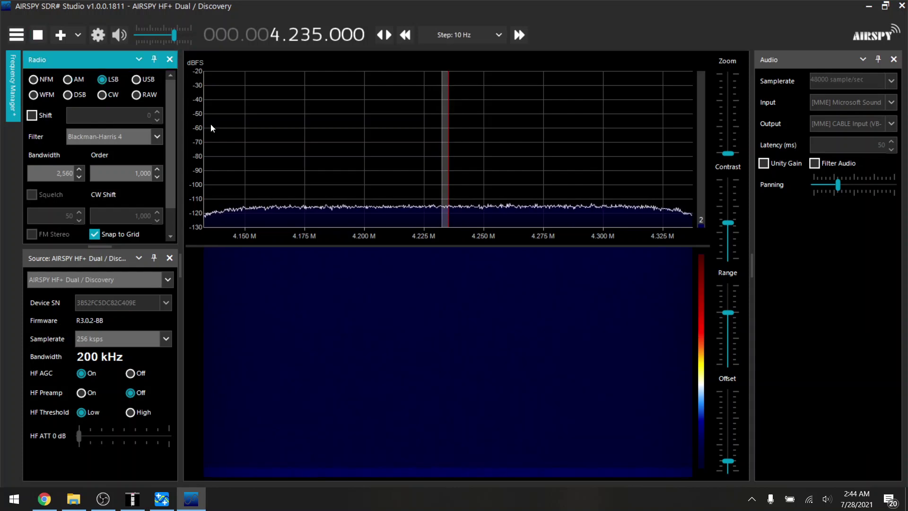
pyautogui.moveTo(440, 174); pyautogui.dragTo(418, 174)
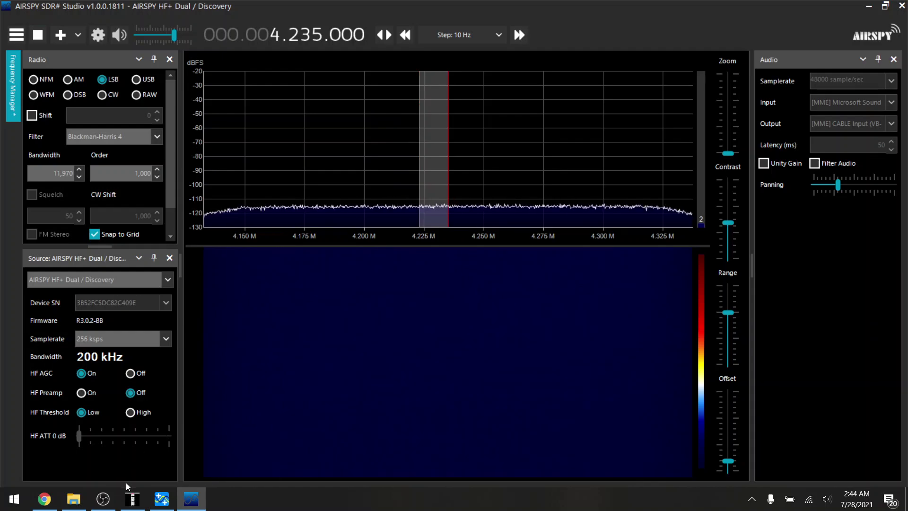
# Switch to fldigi and set its operating mode to WEFAX-IOC576
pyautogui.click(132, 499)
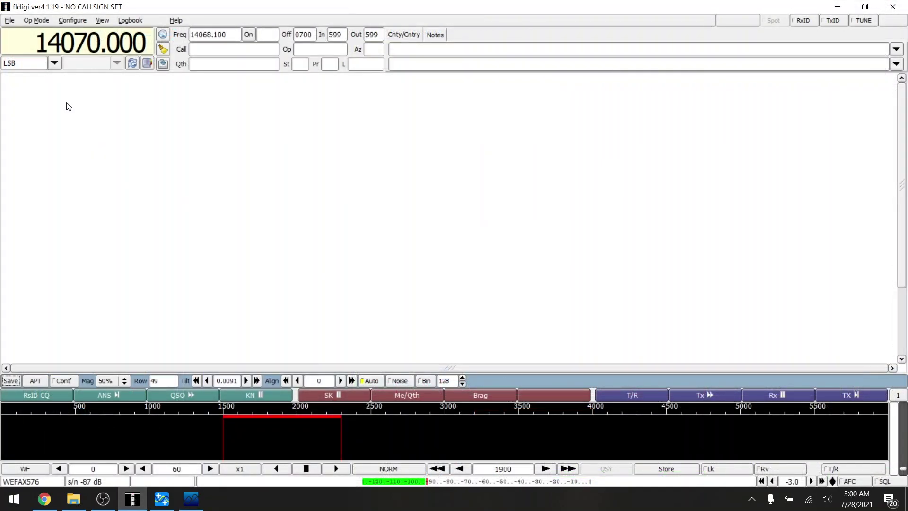
pyautogui.click(37, 20)
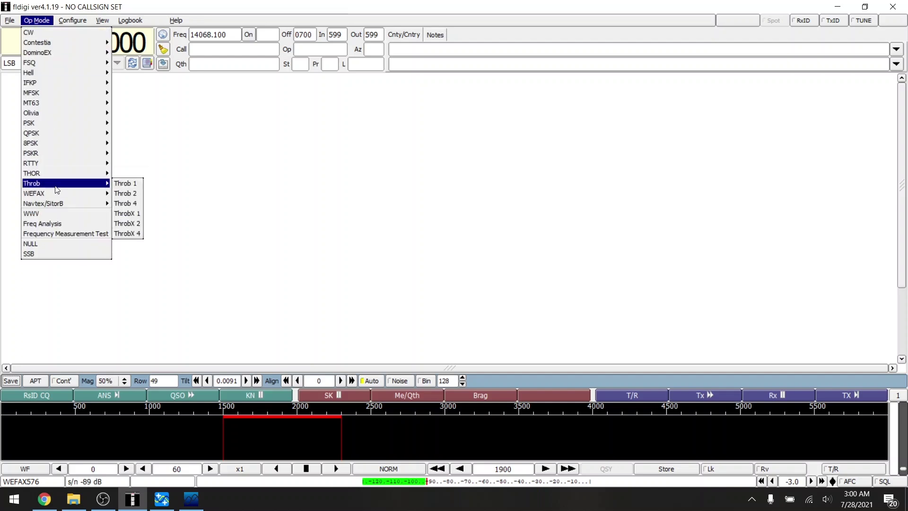
pyautogui.moveTo(59, 195)
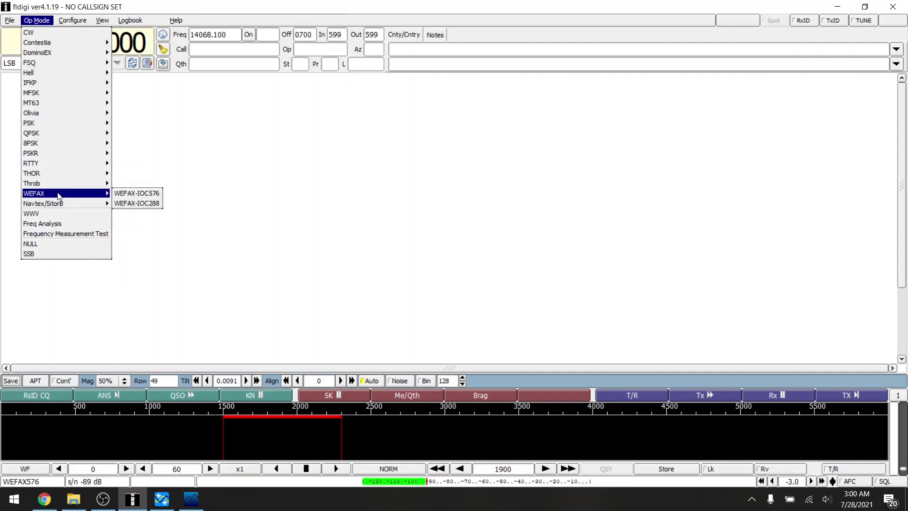
pyautogui.click(121, 197)
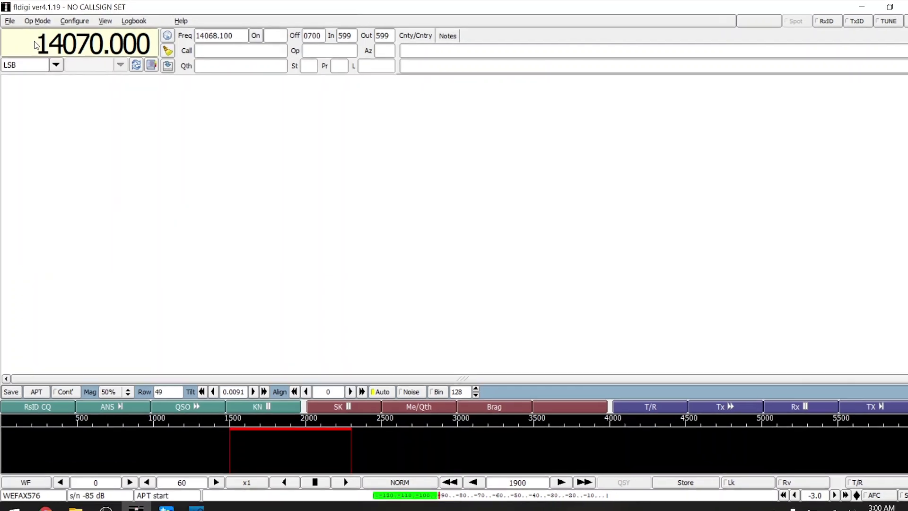
# Set the soundcard's PortAudio capture device to CABLE Output (VB-Audio Virtual Cable), save the fldigi configuration and close it
pyautogui.click(73, 20)
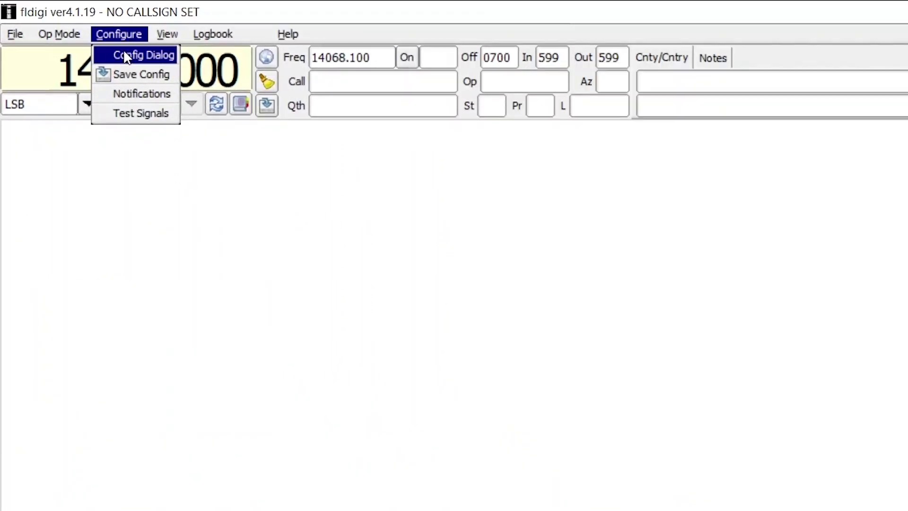
pyautogui.click(126, 56)
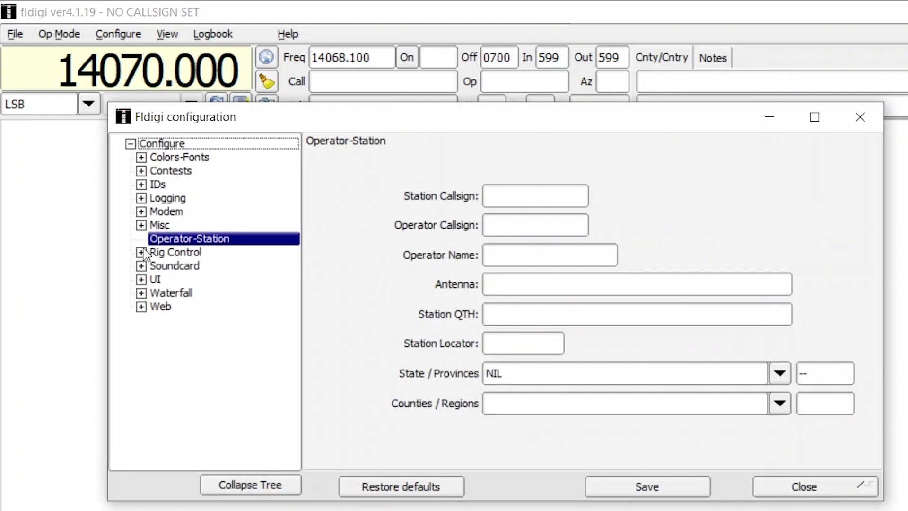
pyautogui.click(141, 266)
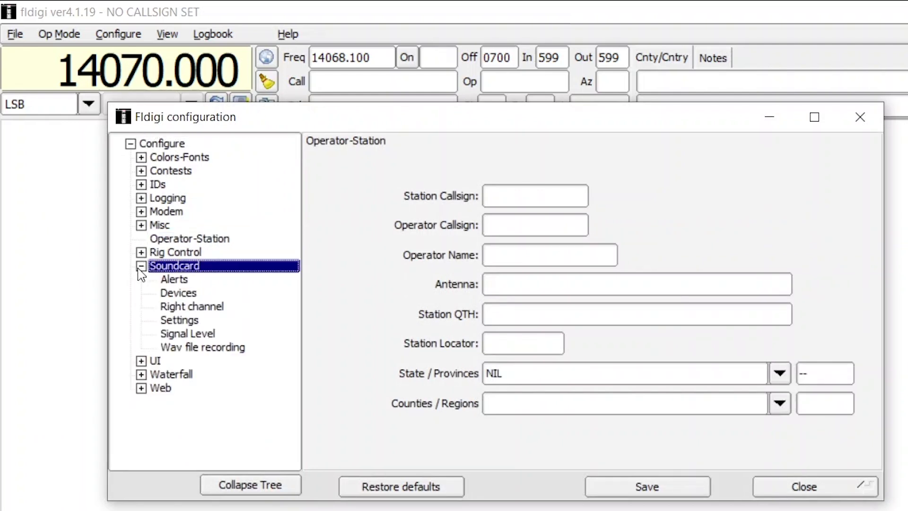
pyautogui.click(171, 296)
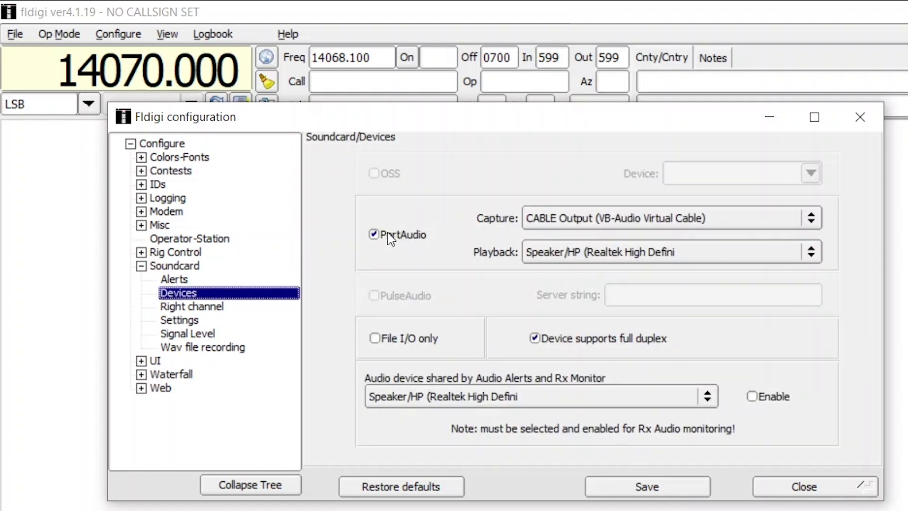
pyautogui.click(564, 220)
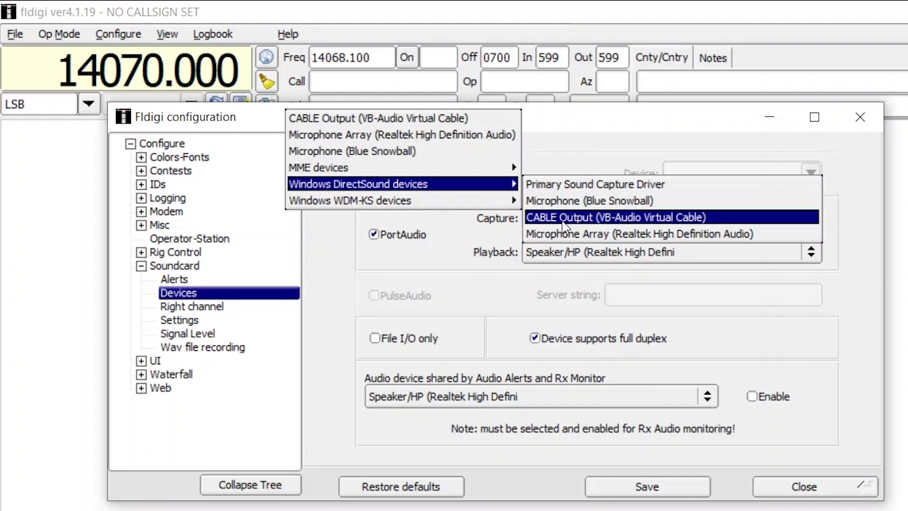
pyautogui.click(515, 237)
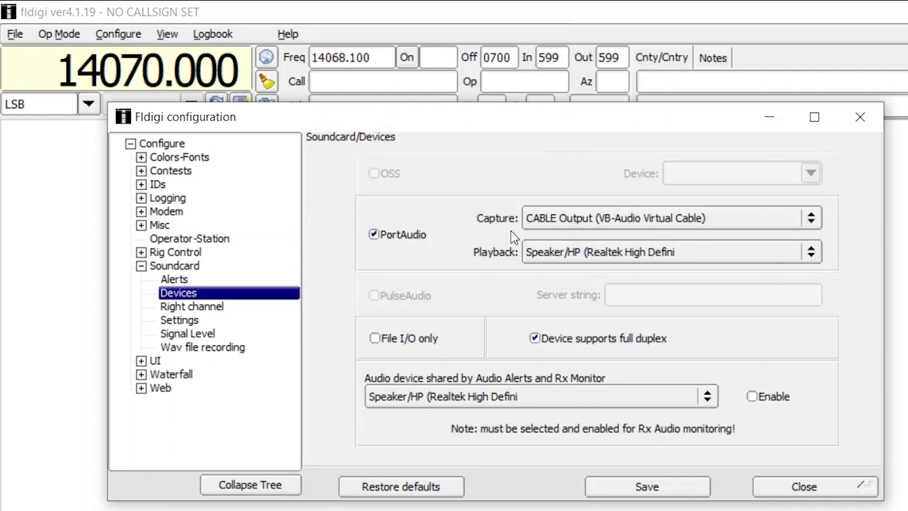
pyautogui.click(669, 493)
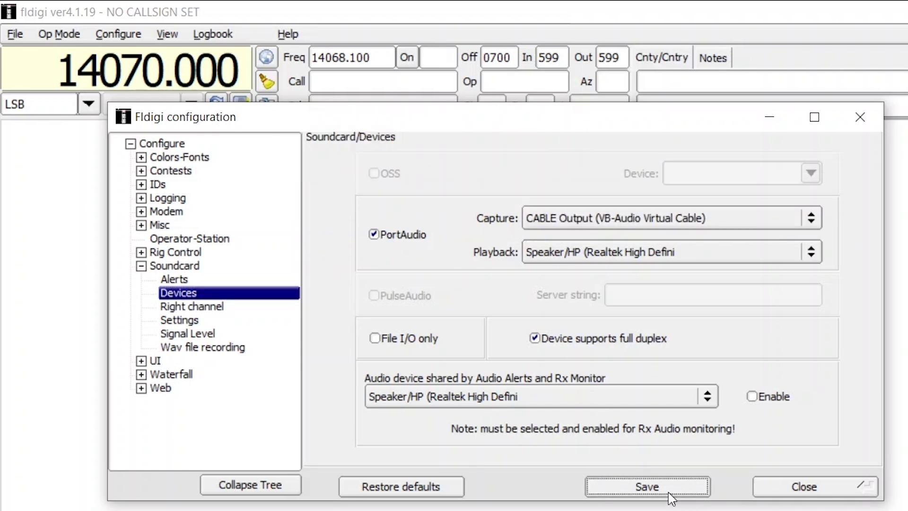
pyautogui.click(784, 489)
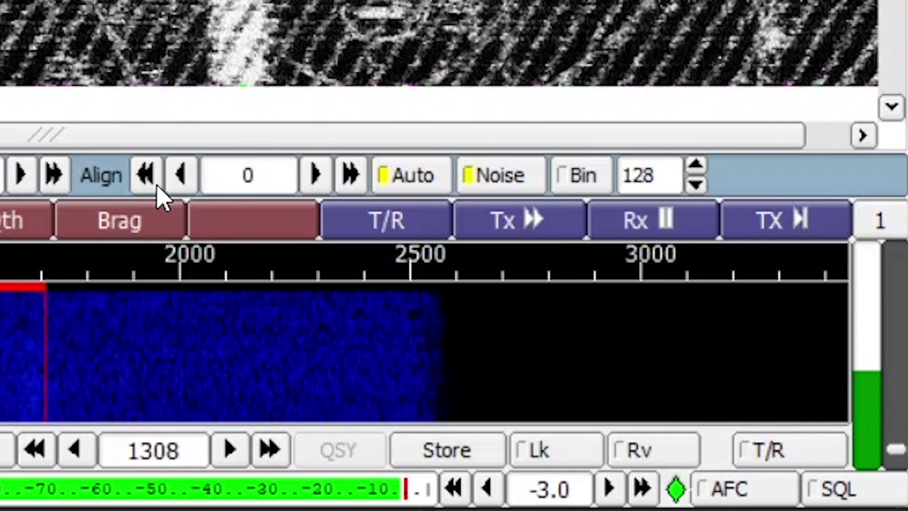
# Straighten and align the received fax image by setting its tilt to 0.0091 and its alignment to -3361
pyautogui.click(350, 175)
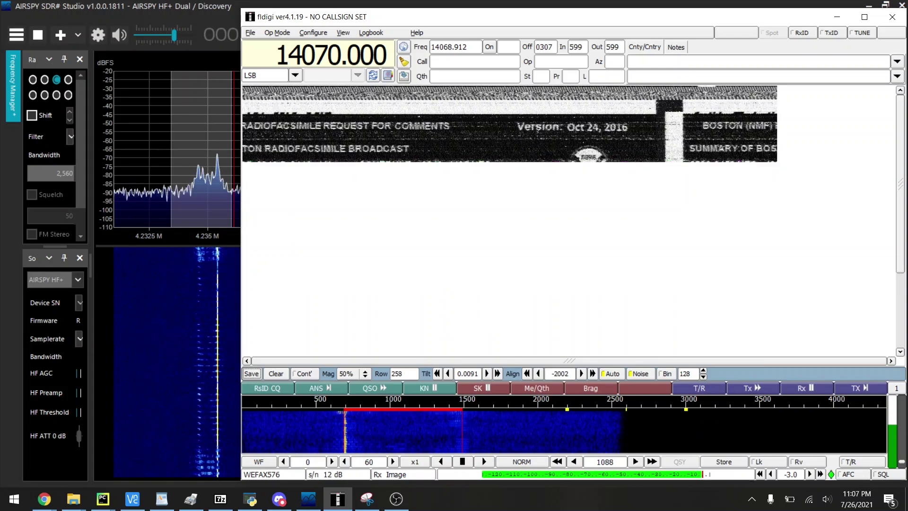
pyautogui.moveTo(240, 154); pyautogui.dragTo(429, 154)
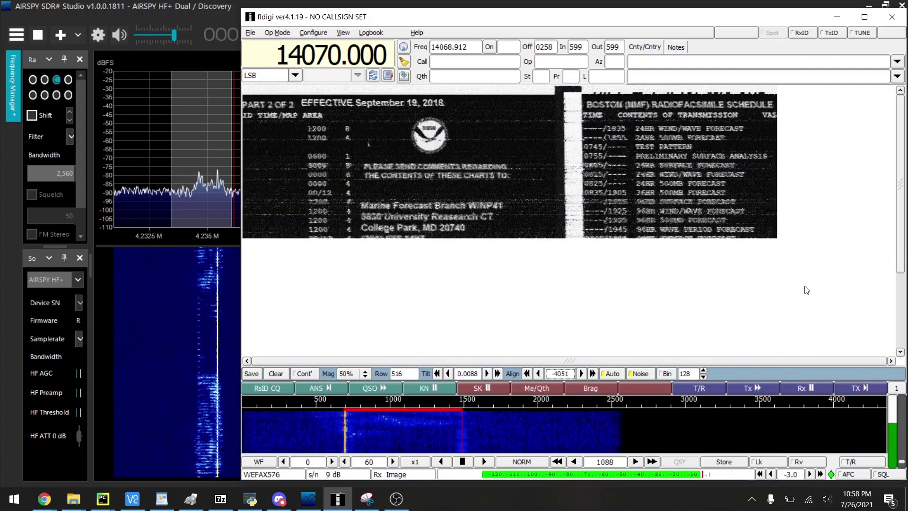
pyautogui.click(487, 373)
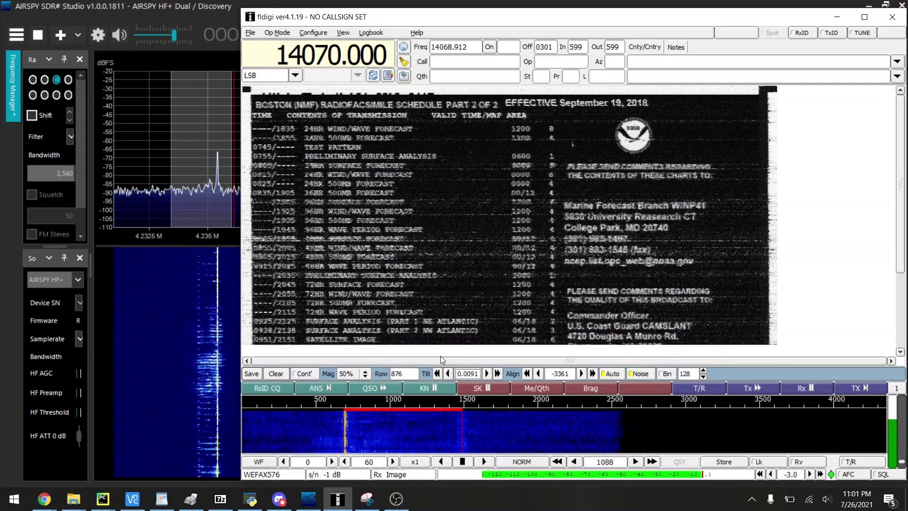
pyautogui.scroll(-3, 809, 240)
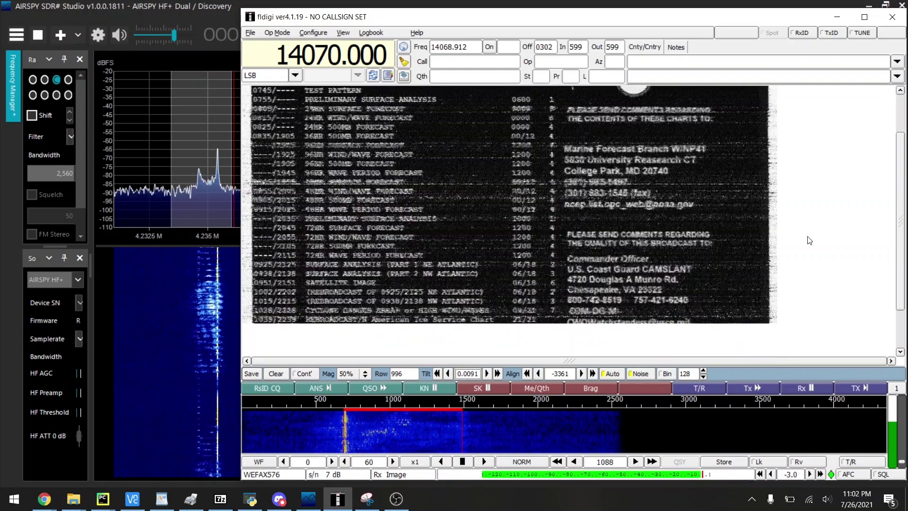